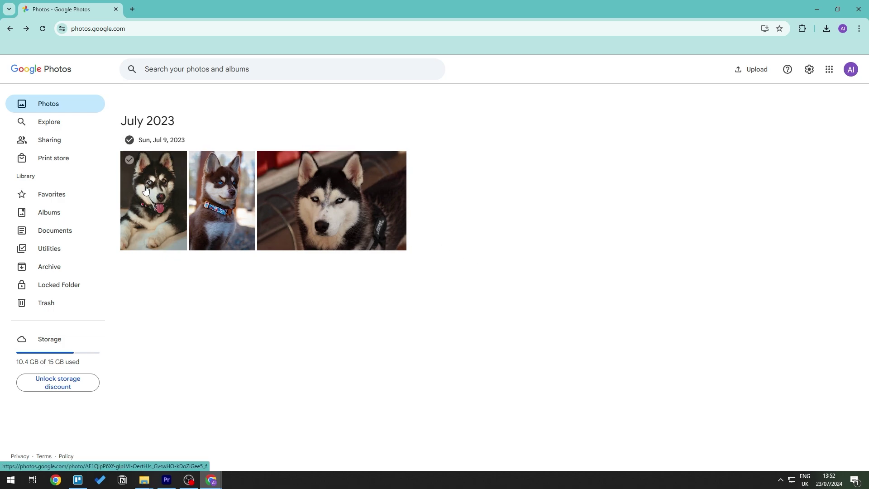
# - Select the three husky photos from Sun, Jul 9, 2023 and dismiss the backup suggestion
pyautogui.click(129, 140)
pyautogui.click(130, 141)
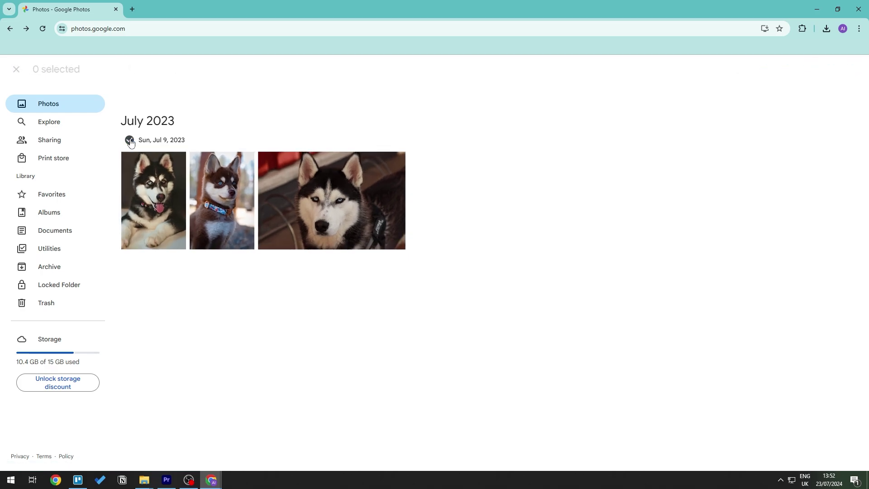
pyautogui.click(181, 190)
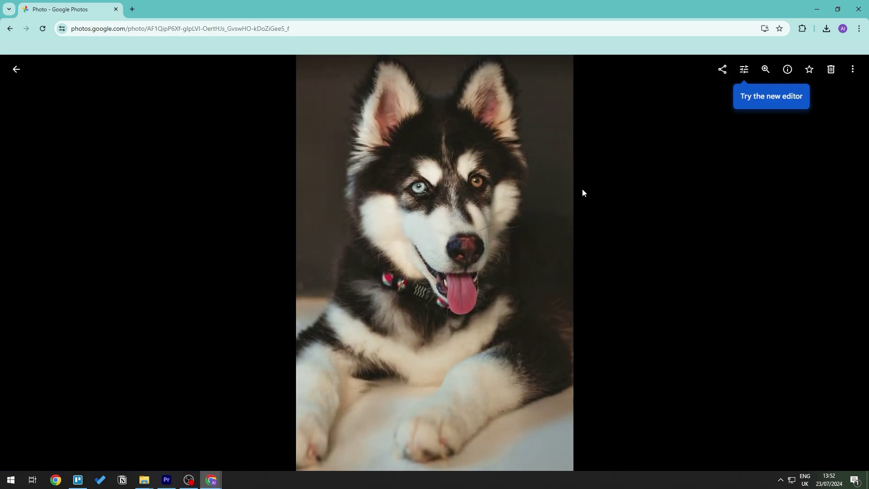
pyautogui.press('Escape')
pyautogui.click(129, 159)
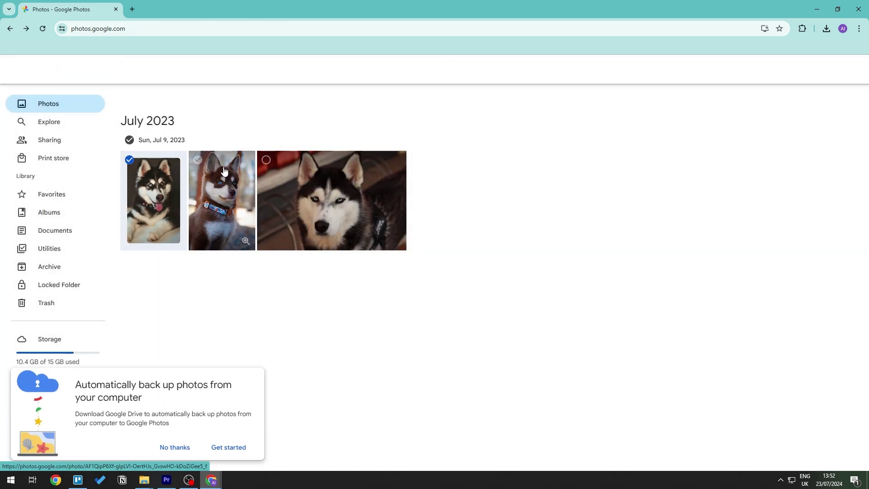
pyautogui.click(198, 160)
pyautogui.click(267, 160)
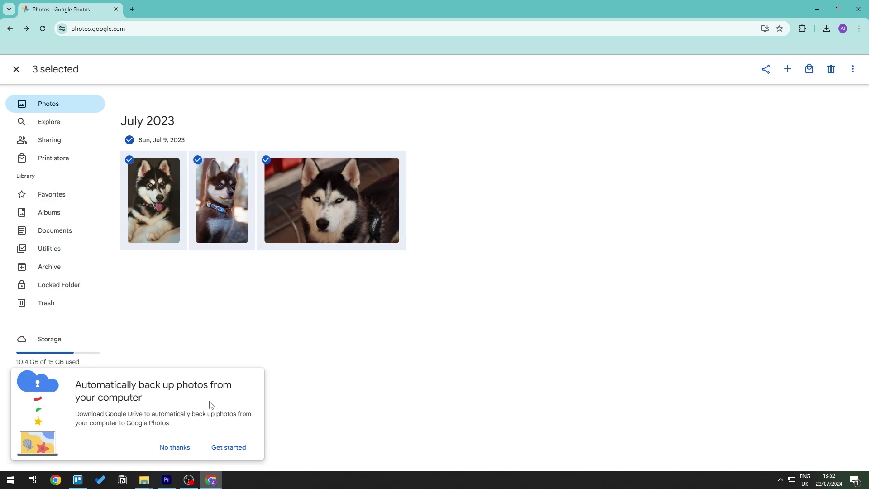
pyautogui.click(176, 453)
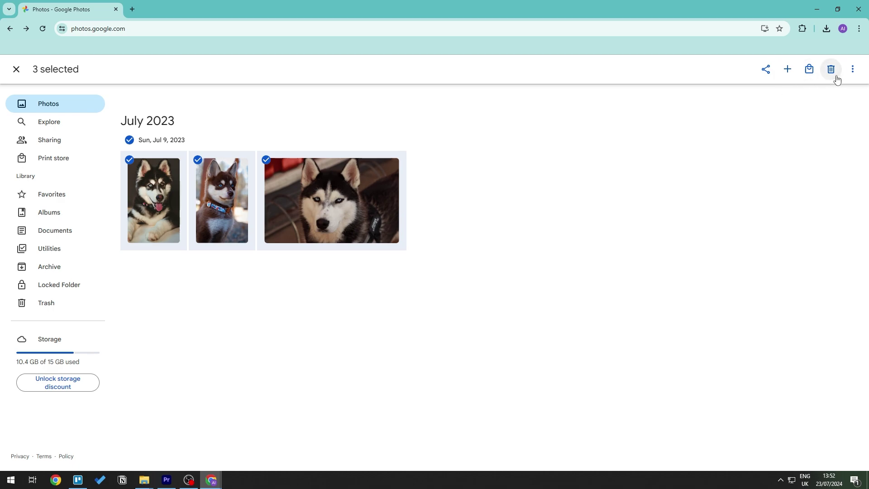
# - Download the three selected photos as Photos-001.zip, then close the save dialog
pyautogui.click(853, 69)
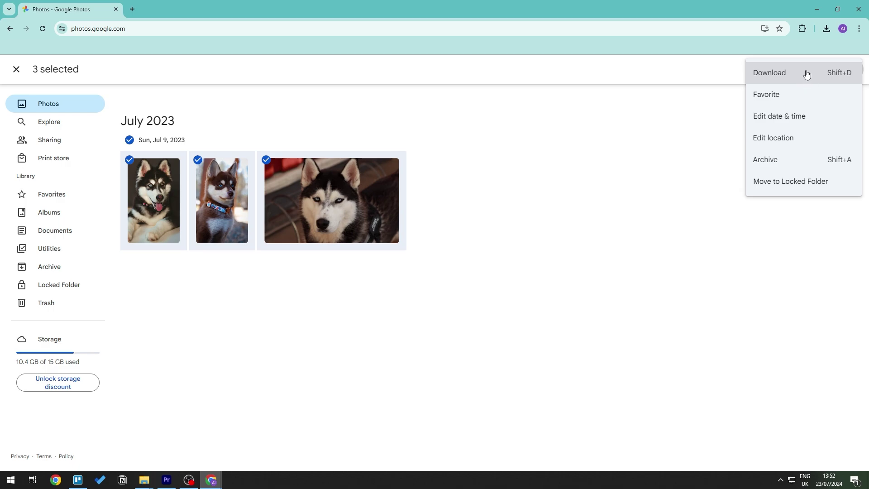
pyautogui.click(807, 74)
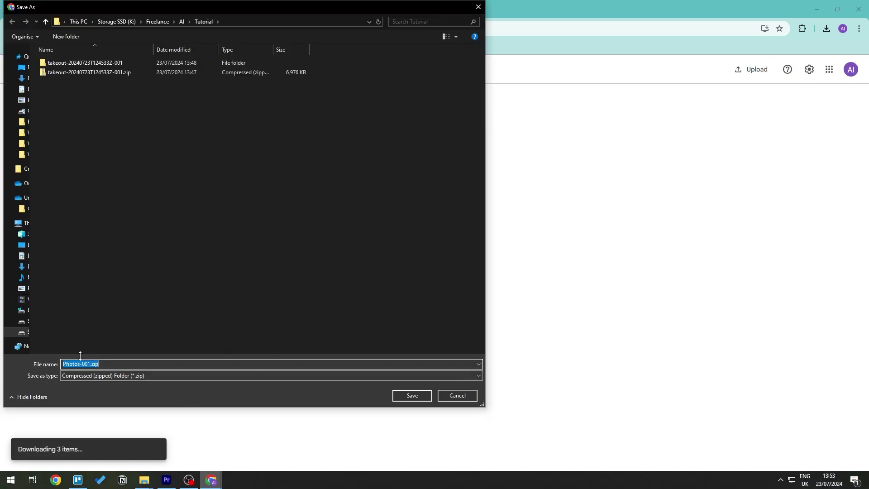
pyautogui.click(110, 366)
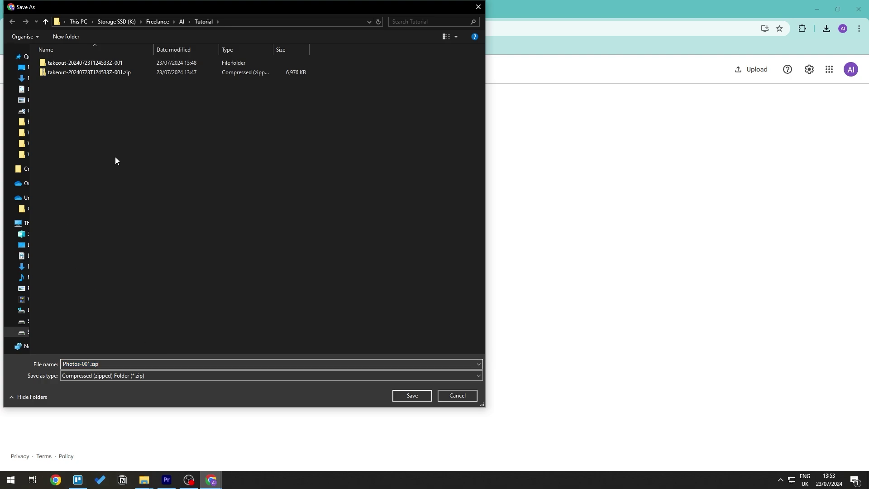
pyautogui.press('Return')
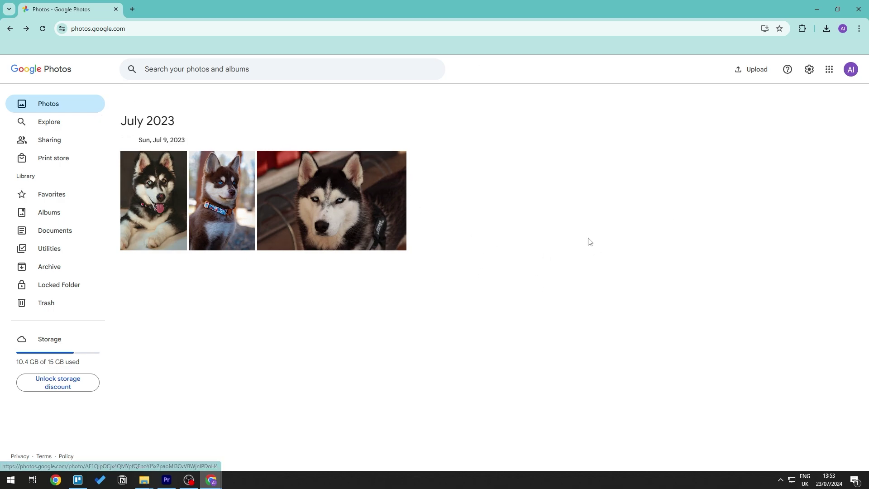
# - Go to takeout.google.com in a new Chrome tab, using the 'tak' address suggestion
pyautogui.click(132, 9)
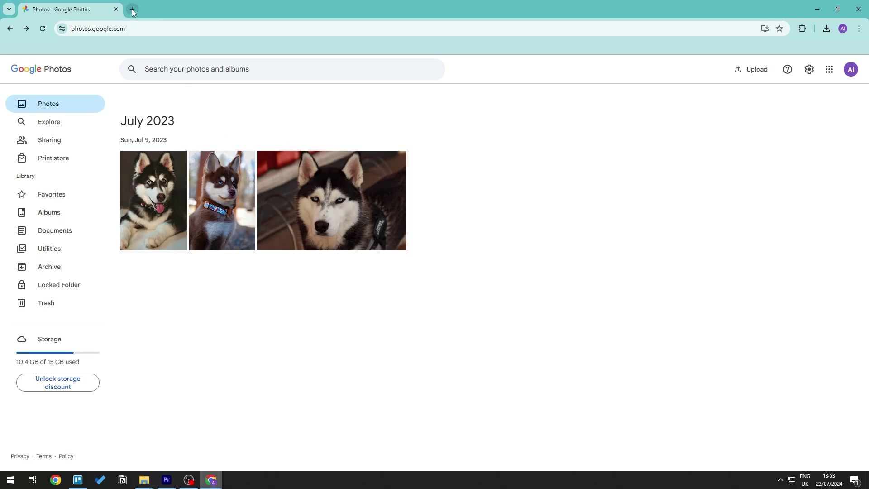
pyautogui.write('tak')
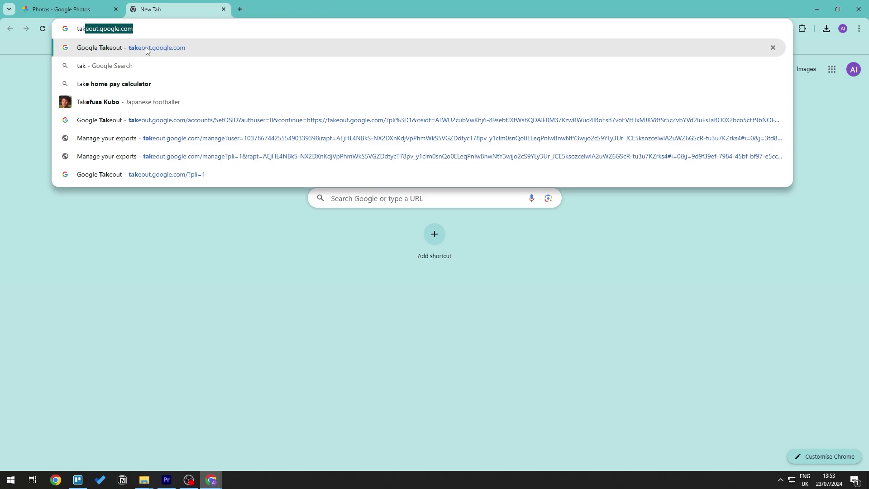
pyautogui.click(223, 52)
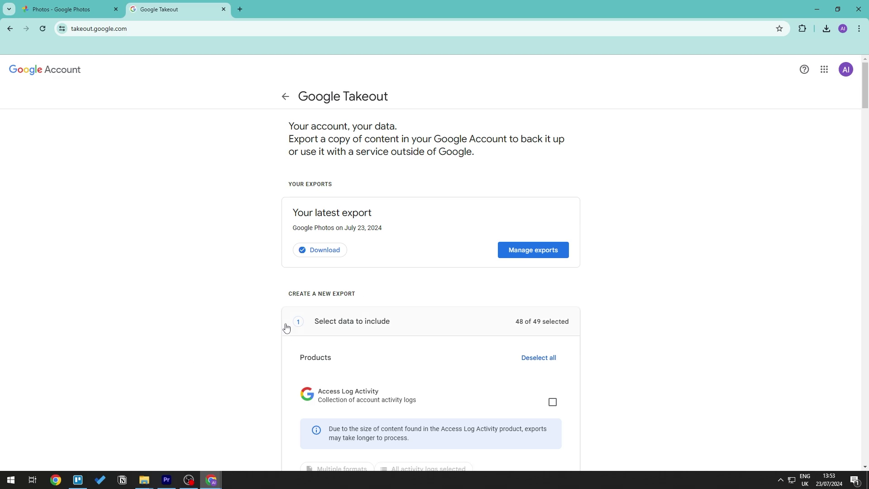
# - Deselect all products, include only Google Photos (1 of 49), and continue to the next step
pyautogui.scroll(-4, 286, 327)
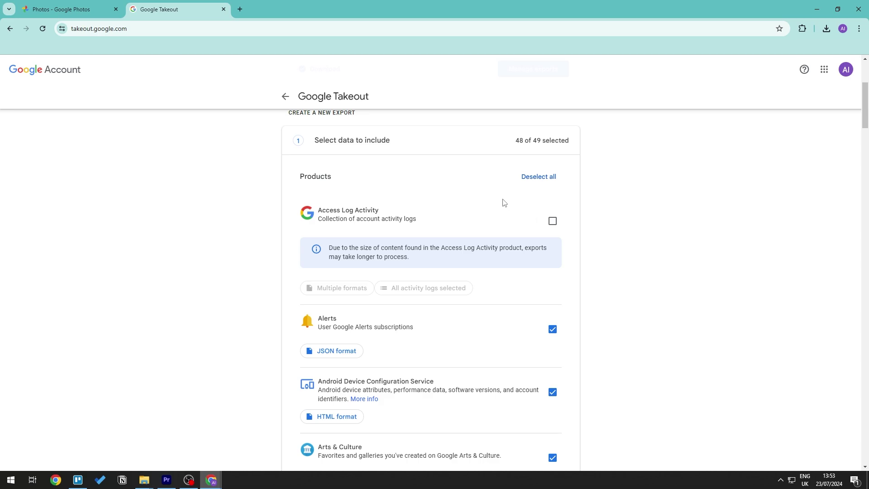
pyautogui.click(536, 181)
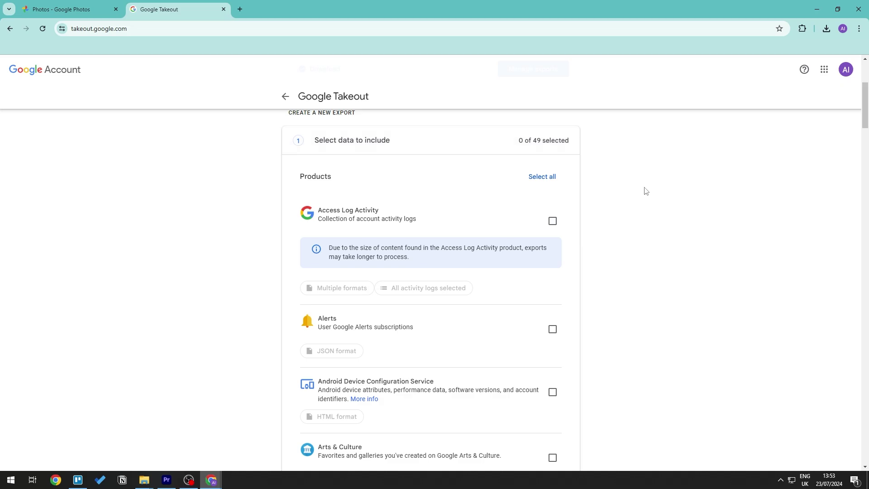
pyautogui.scroll(-13, 554, 342)
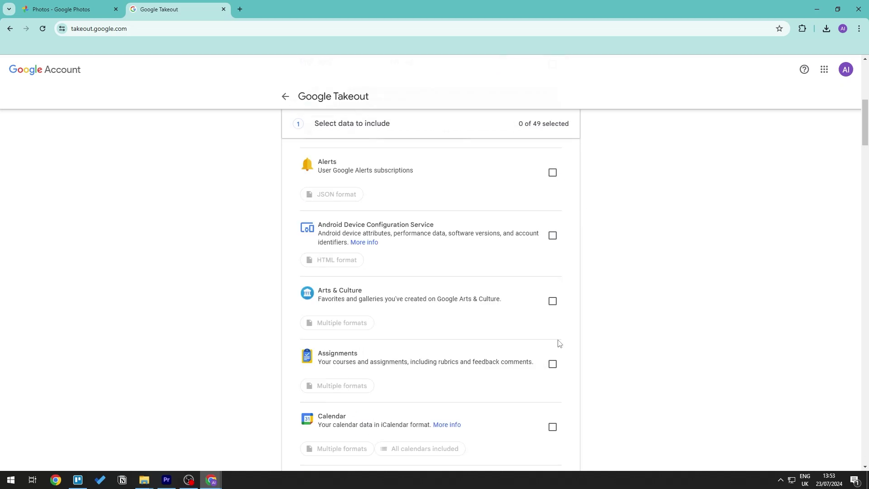
pyautogui.scroll(-12, 553, 343)
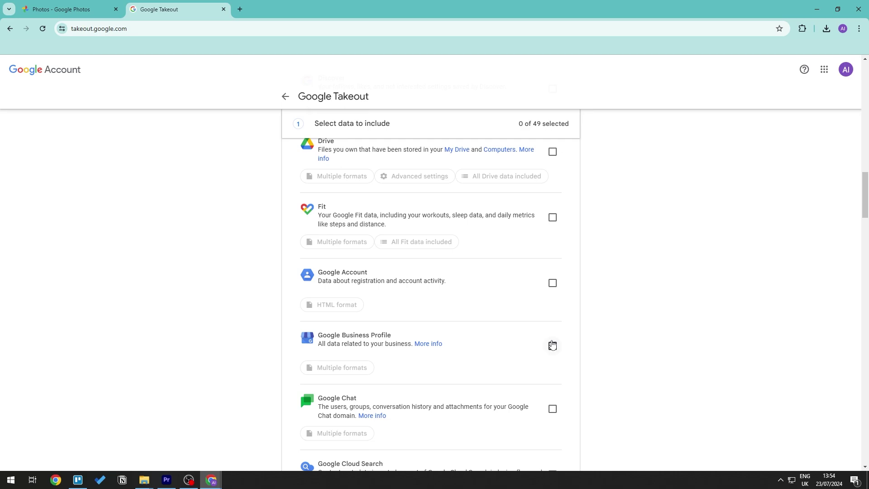
pyautogui.scroll(-2, 548, 340)
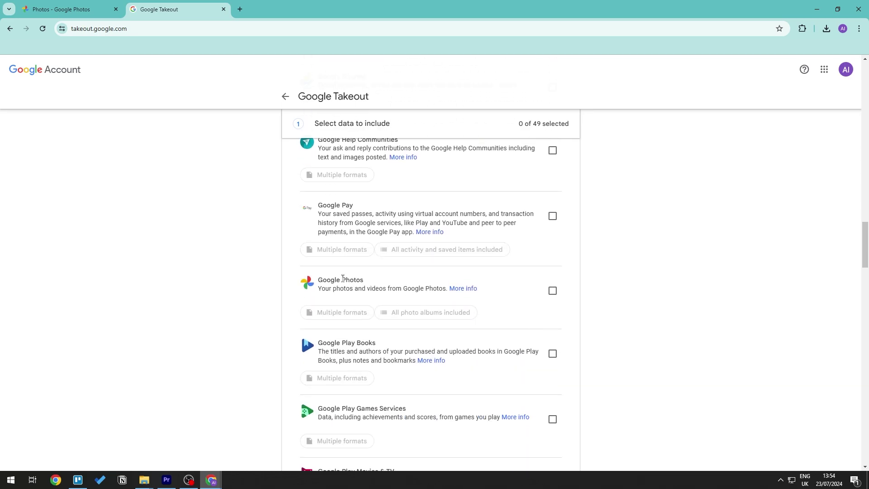
pyautogui.click(553, 291)
pyautogui.scroll(-1, 357, 294)
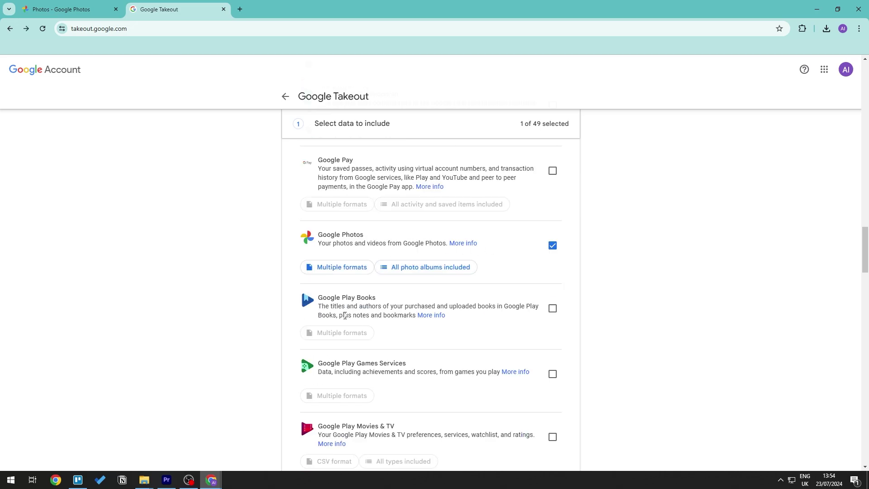
pyautogui.scroll(-15, 276, 317)
pyautogui.click(553, 359)
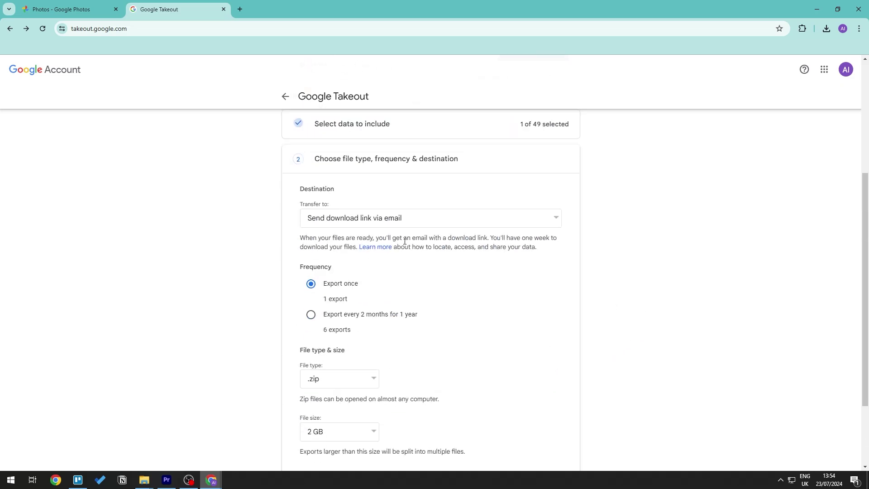
# - Keep delivery as 'Send download link via email' and review the export-once, .zip, 2 GB options
pyautogui.click(480, 218)
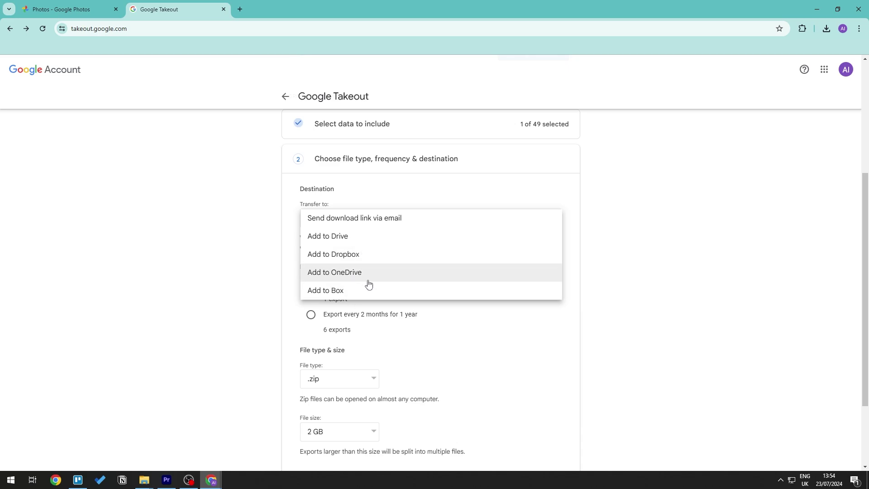
pyautogui.click(635, 301)
pyautogui.click(535, 227)
pyautogui.click(393, 220)
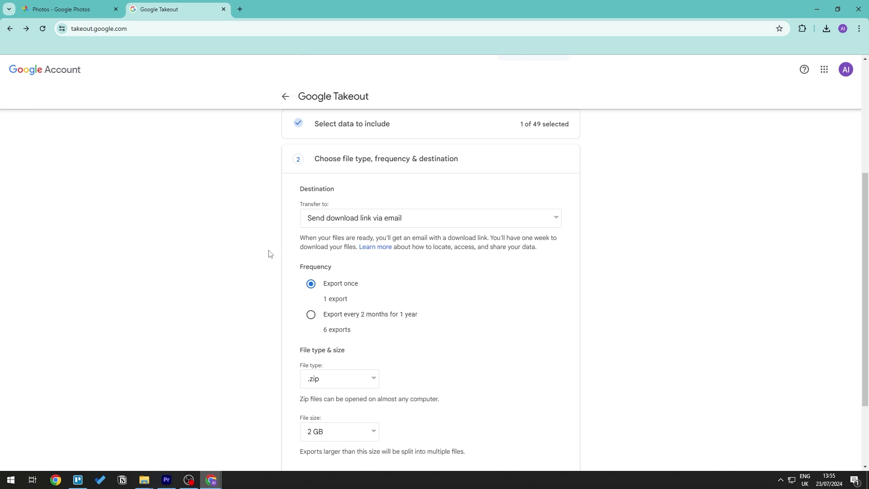
pyautogui.scroll(-3, 269, 254)
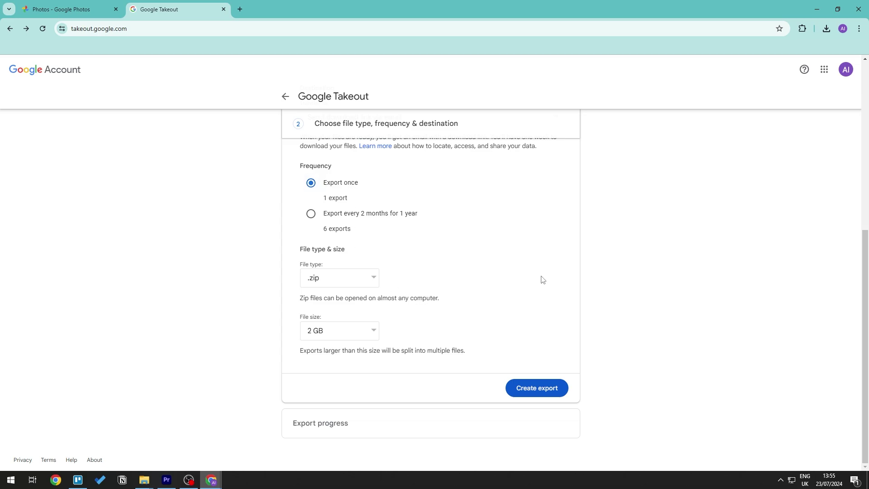
pyautogui.click(355, 277)
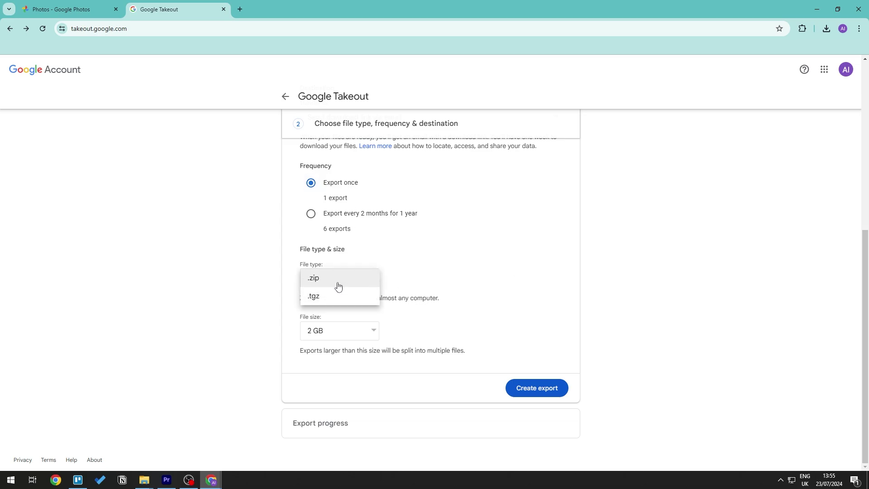
pyautogui.click(361, 280)
pyautogui.click(362, 278)
pyautogui.click(385, 288)
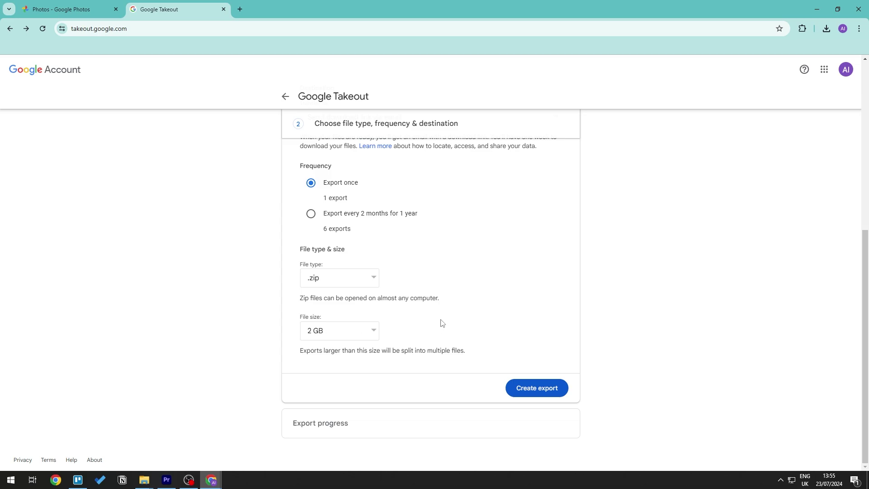
pyautogui.click(367, 333)
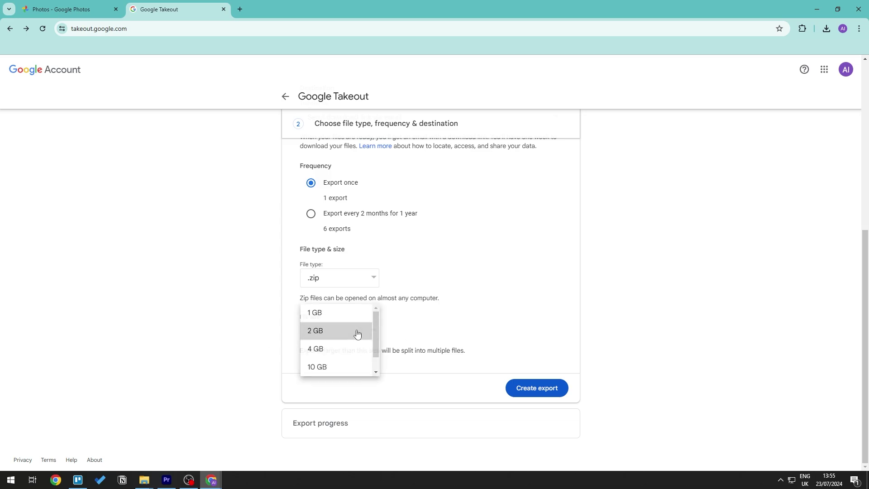
pyautogui.click(357, 332)
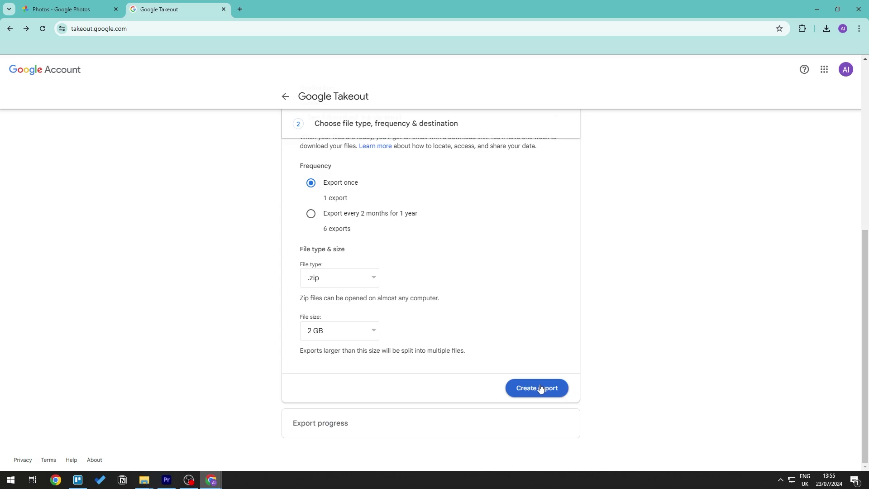
pyautogui.scroll(2, 450, 335)
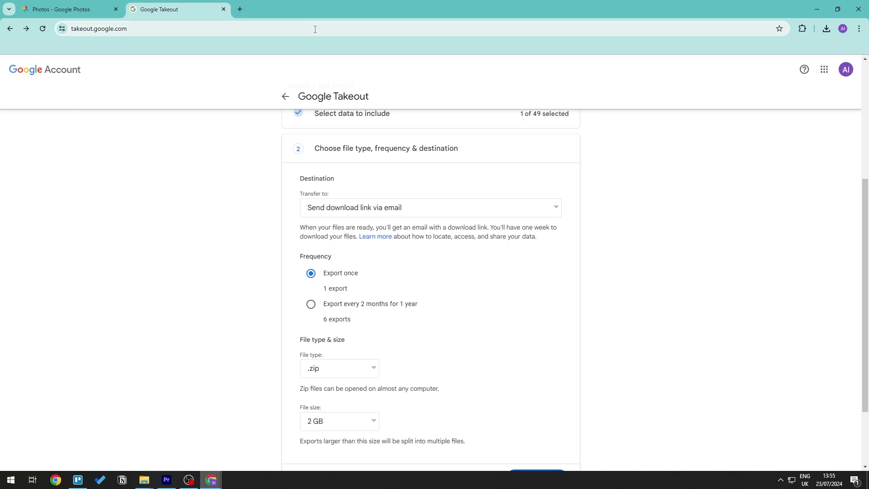
# - In Gmail, open the 'Your Google data is ready to download' email and start downloading the files
pyautogui.click(242, 7)
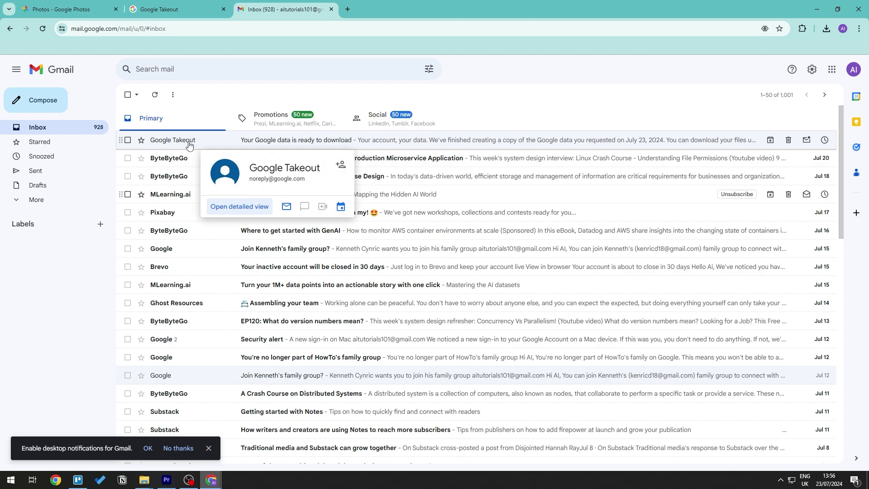
pyautogui.click(191, 142)
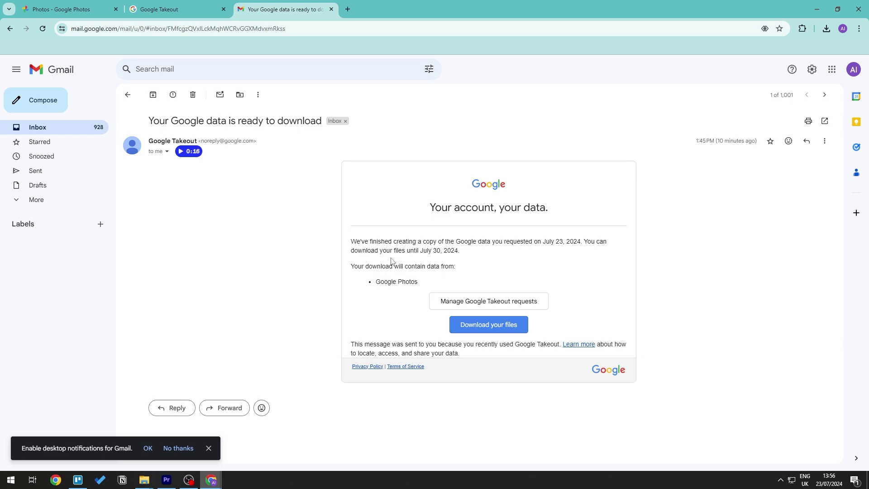
pyautogui.moveTo(427, 244); pyautogui.dragTo(496, 244)
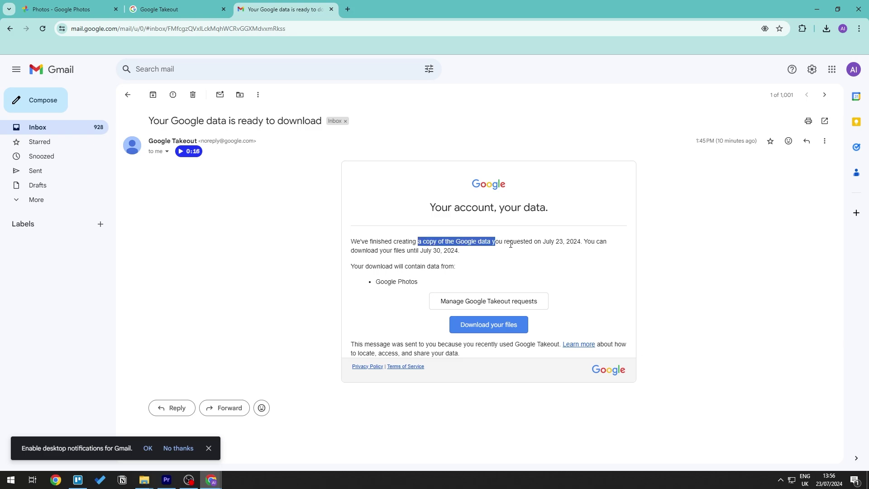
pyautogui.click(547, 249)
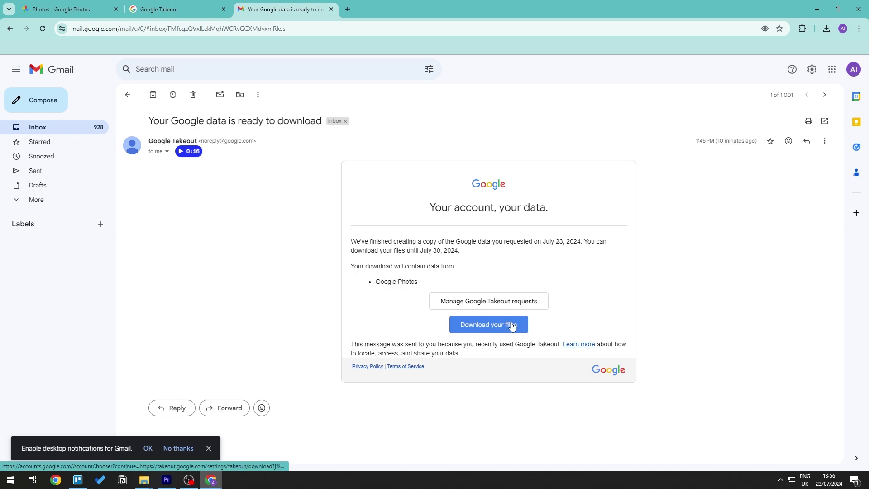
pyautogui.click(480, 327)
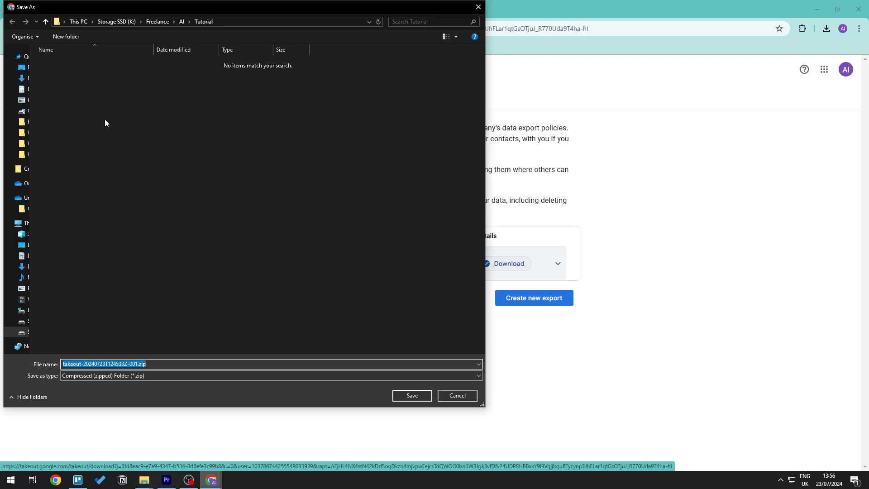
# - Save the Google Photos export zip into K:\Freelance\AI\Tutorial
pyautogui.click(245, 22)
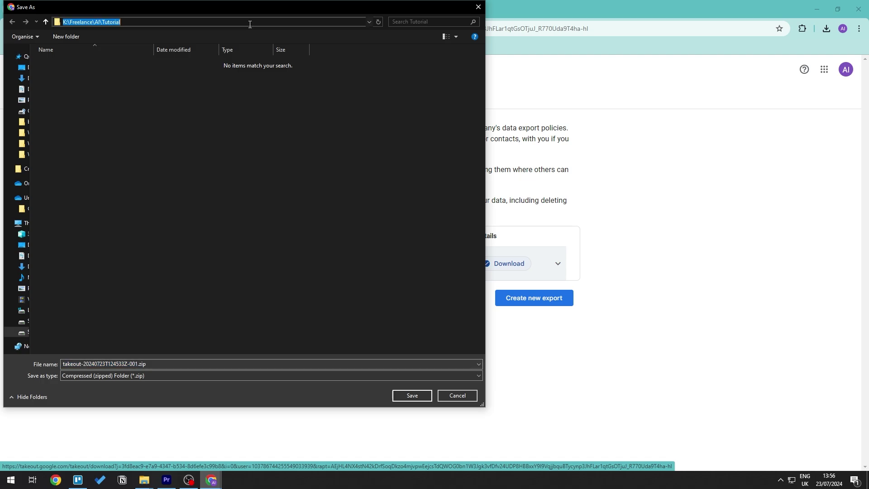
pyautogui.click(182, 119)
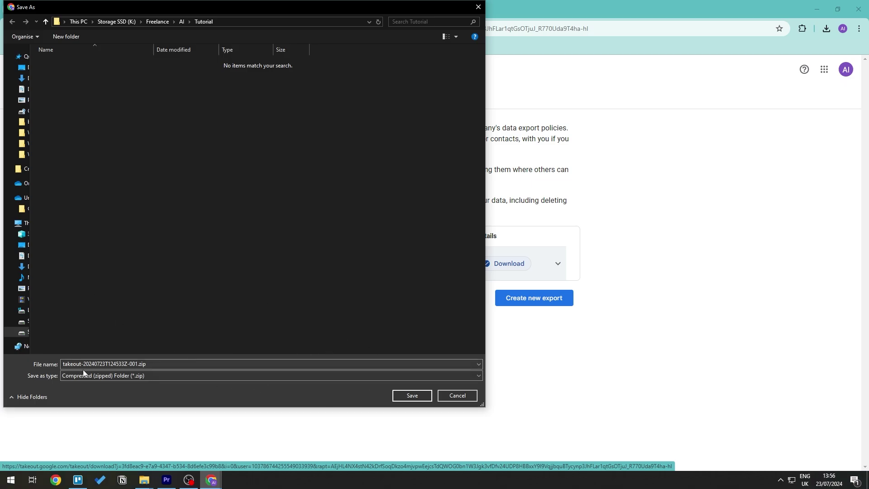
pyautogui.click(420, 398)
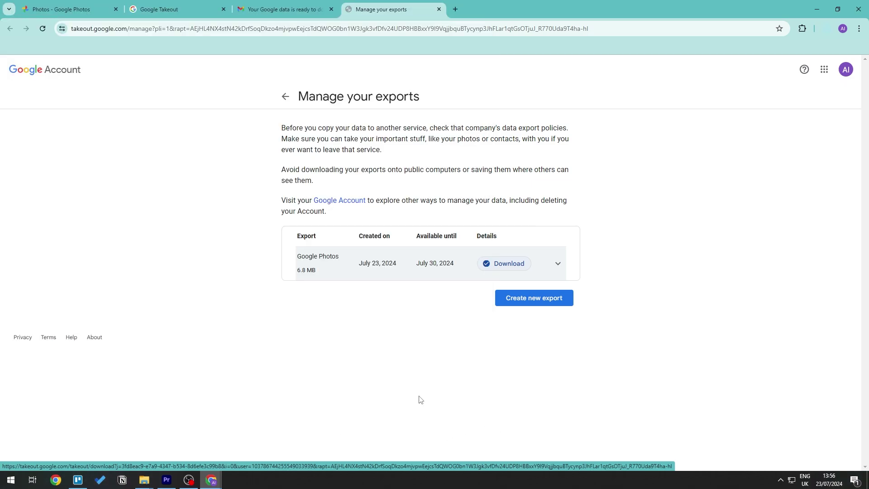
# - Browse the downloaded zip into Takeout > Google Photos > Photos from 2023
pyautogui.hotkey('alt', 'Tab')
pyautogui.click(360, 281)
pyautogui.doubleClick(225, 162)
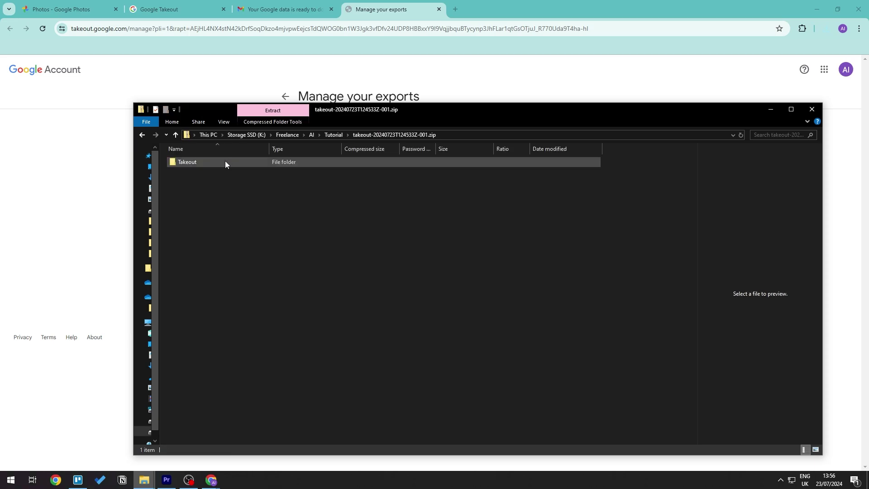
pyautogui.doubleClick(212, 162)
pyautogui.doubleClick(218, 162)
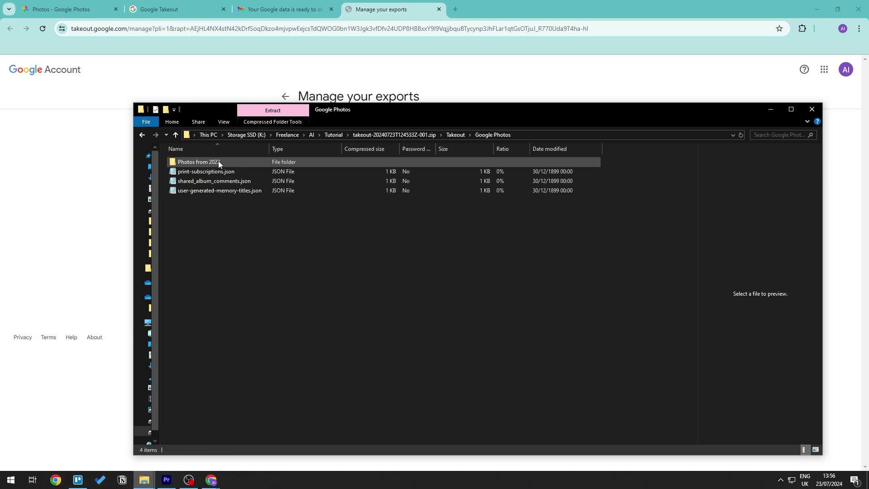
pyautogui.doubleClick(249, 162)
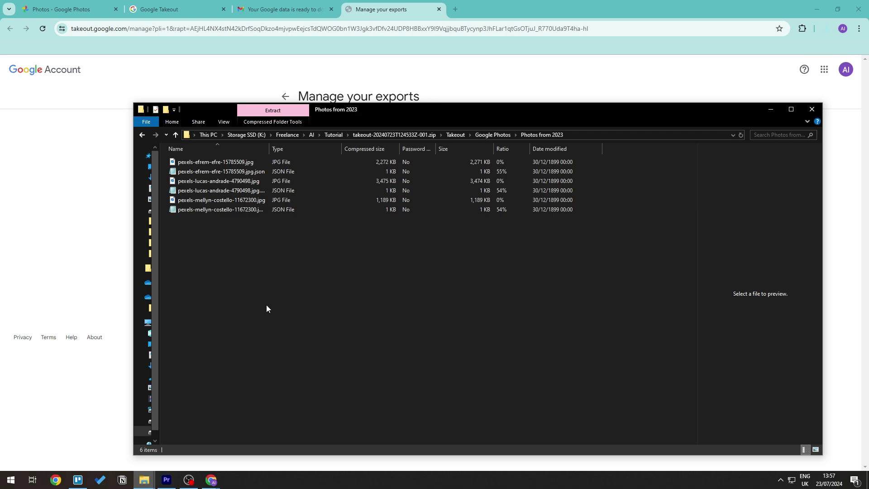